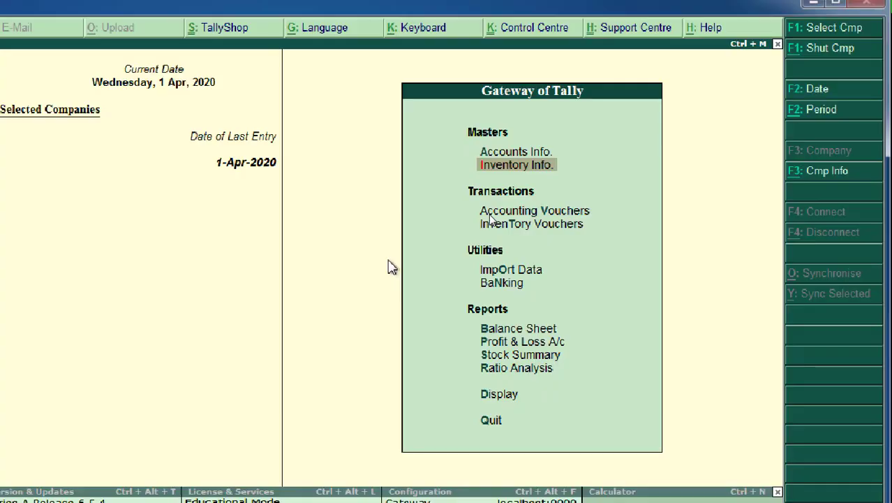
- Open accounting voucher entry to view the Debit Note screen, and return to the Gateway of Tally
key("Down")
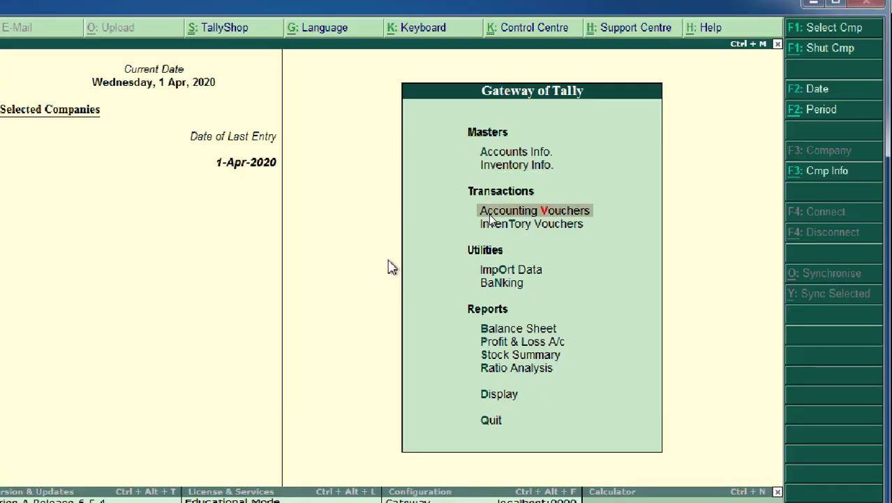
key("Return")
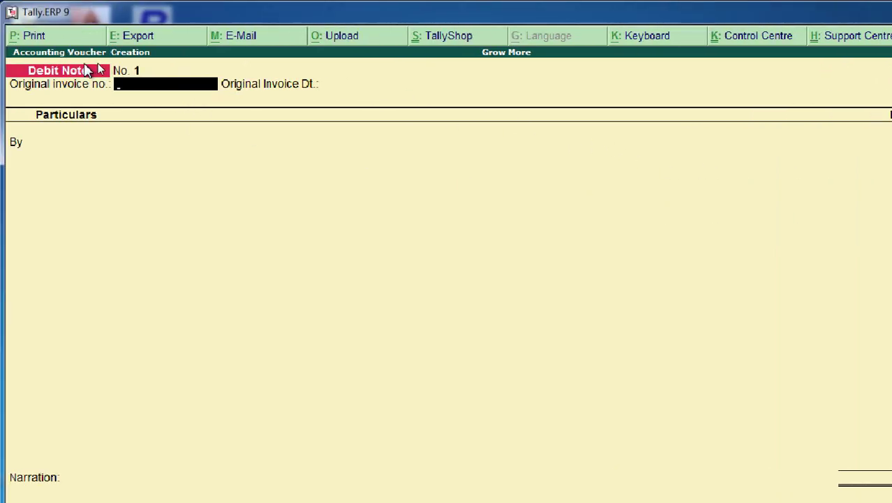
key("Escape")
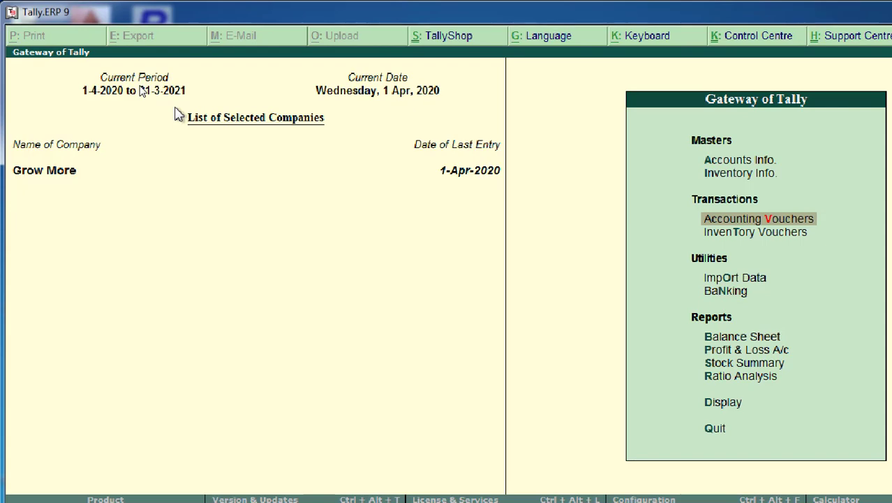
key("Up")
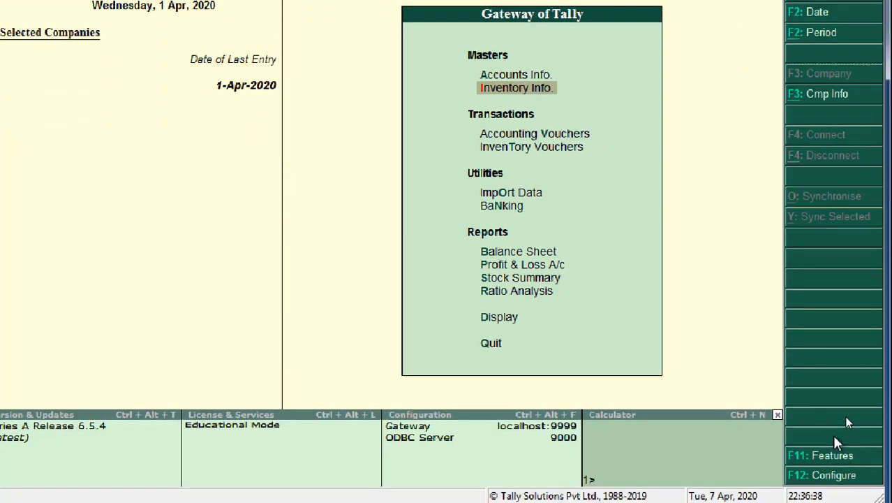
- Enable the use of debit and credit notes in the company's accounting features
key("F11")
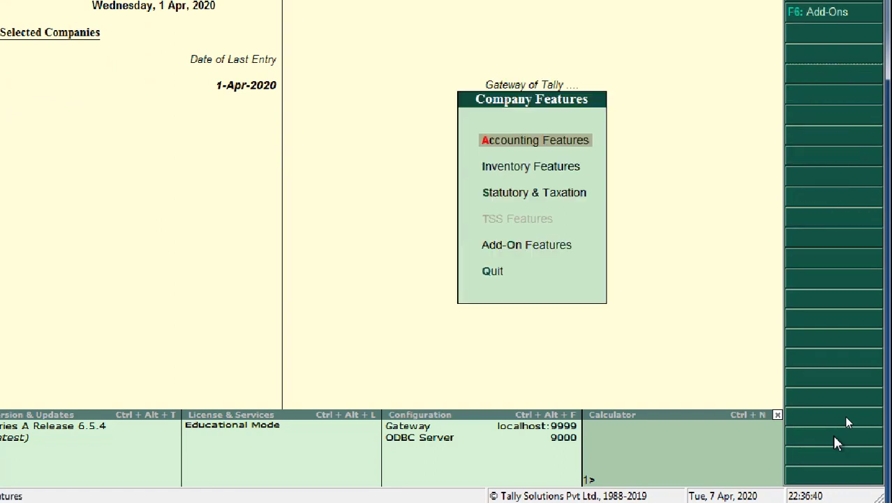
key("Down")
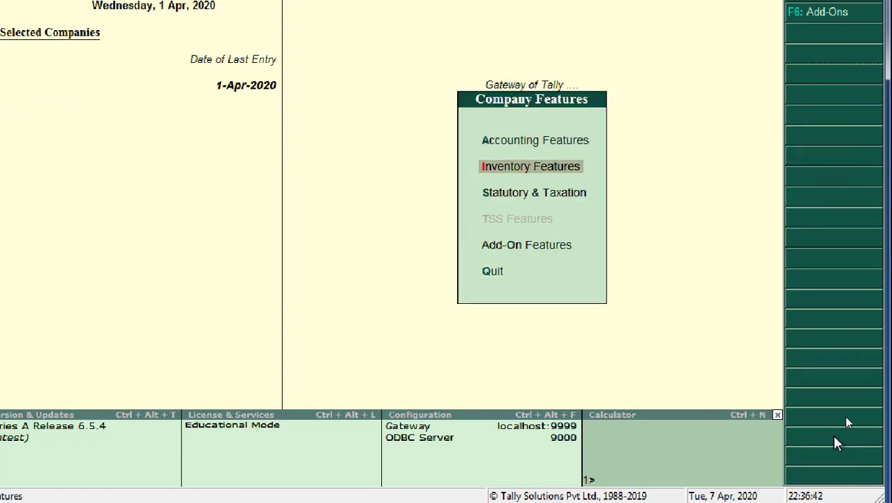
key("Up")
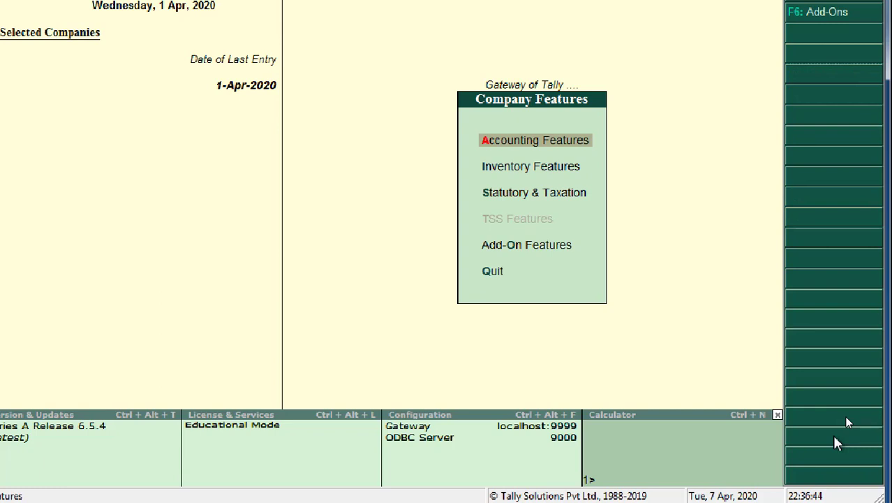
key("Return")
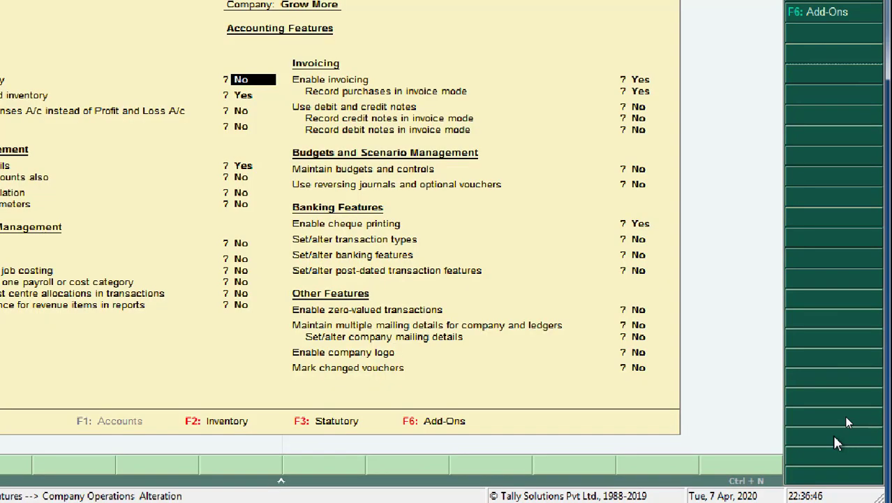
key("Down")
key("Down")
key("Down")
key("Down")
key("Down")
key("Down")
key("Down")
key("Down")
key("Down")
key("Down")
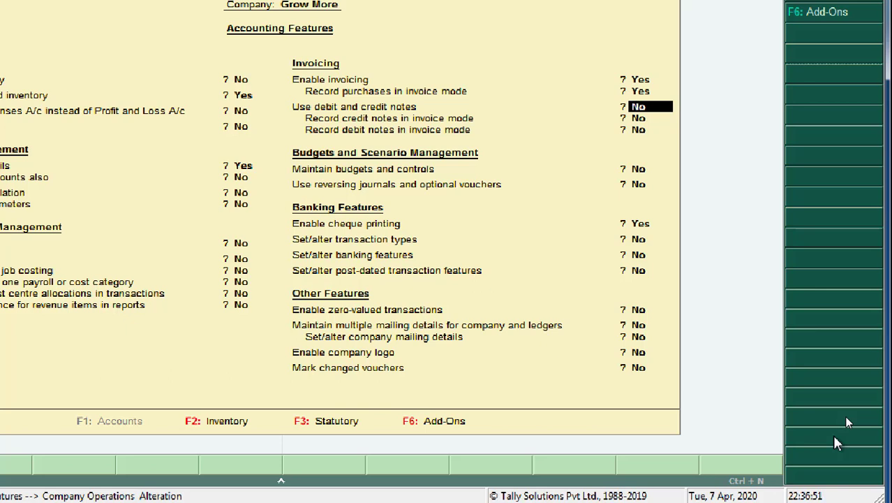
type("yes")
key("Return")
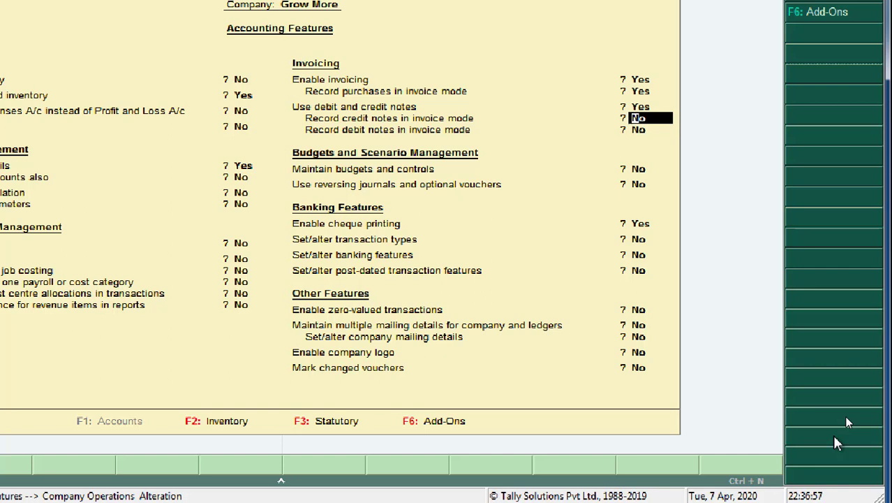
- Set recording of both credit notes and debit notes in invoice mode to Yes, and save the accounting features
type("yes")
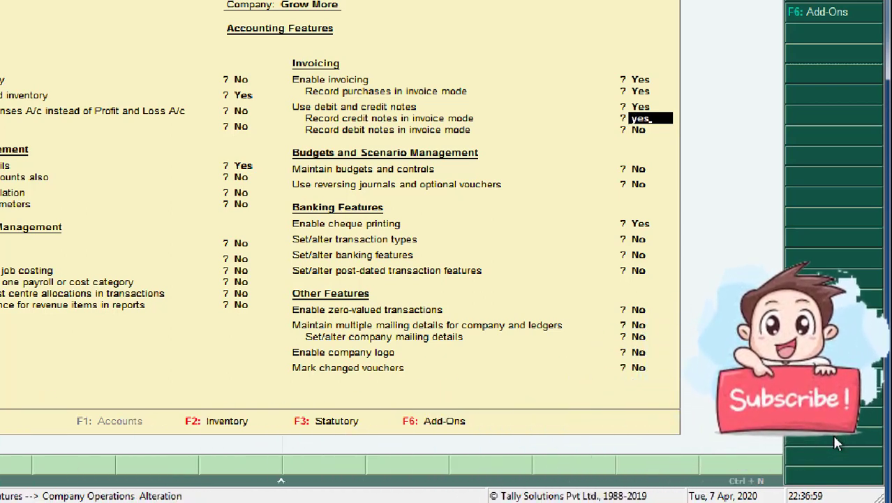
key("Return")
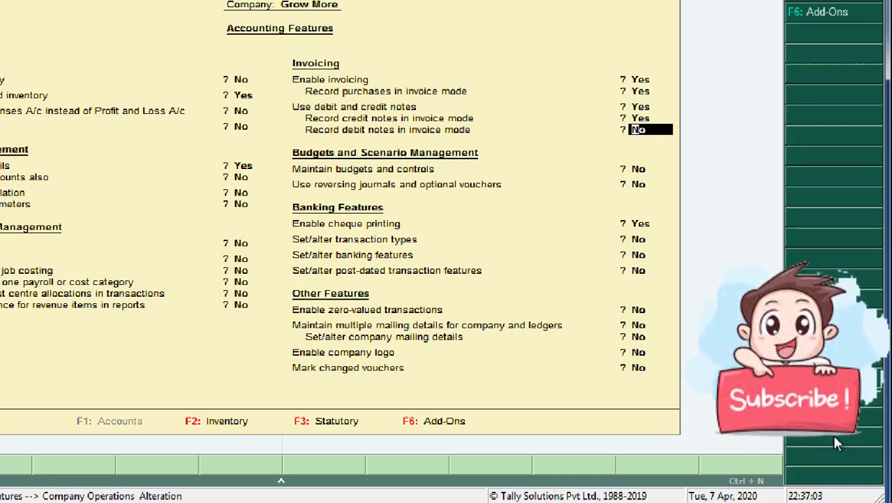
type("yes")
key("Return")
key("Return")
key("Return")
key("Return")
key("Return")
key("Return")
key("Return")
key("Return")
key("Return")
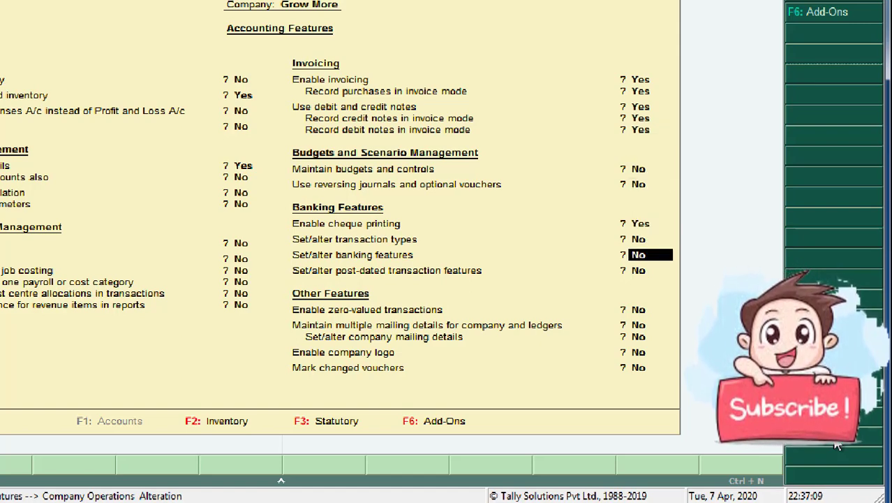
key("Return")
key("Return")
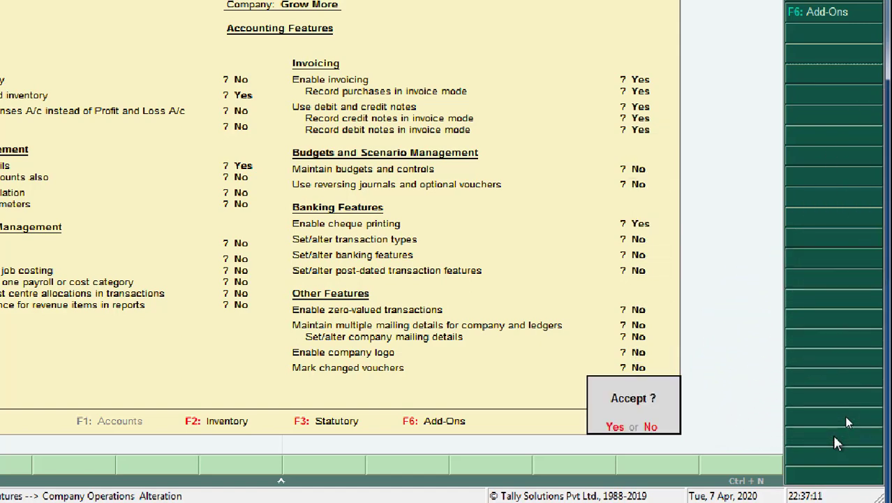
key("Return")
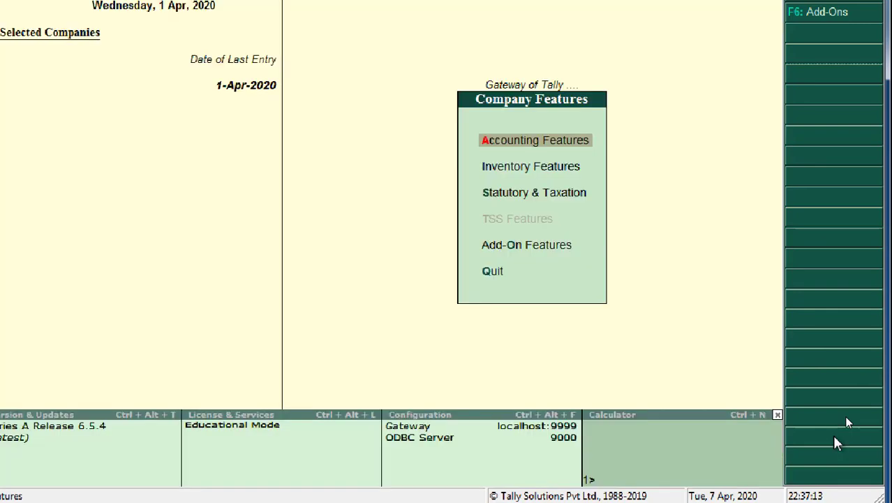
key("Escape")
- Reopen accounting voucher entry to check the Debit Note layout, and leave it without entering anything
key("Down")
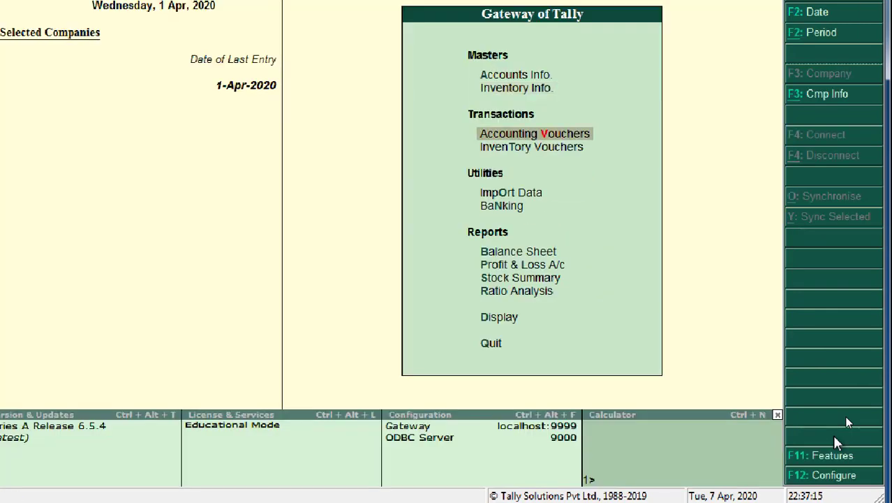
key("Return")
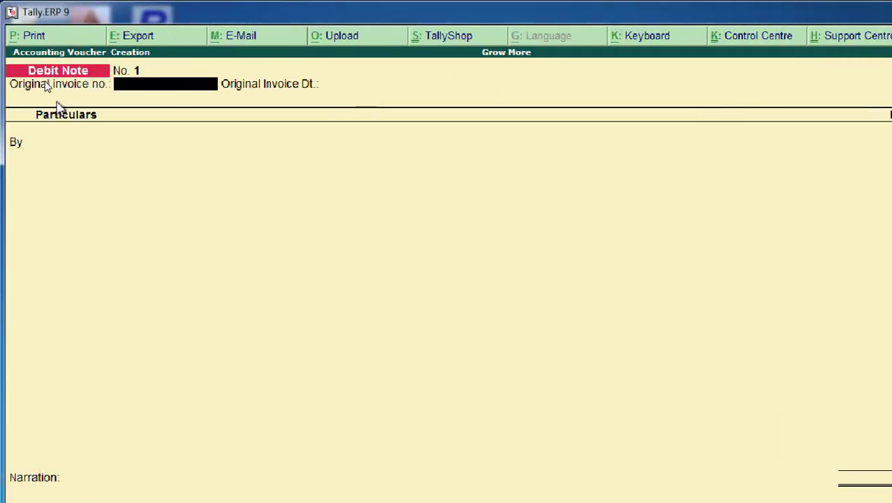
key("Escape")
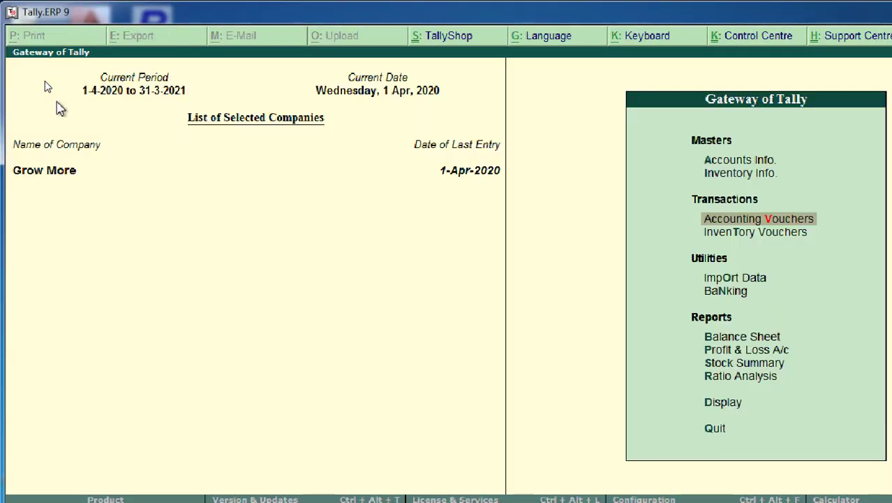
- Examine purchase voucher no. 1 in the Day Book for 1-Apr-2020, and return to the Gateway of Tally
key("Down")
key("Down")
key("Down")
key("Down")
key("Down")
key("Down")
key("Down")
key("Down")
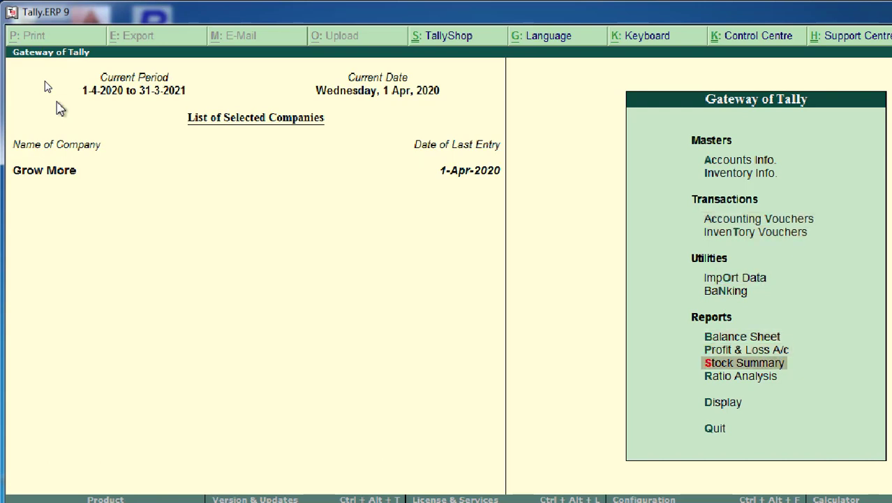
key("Return")
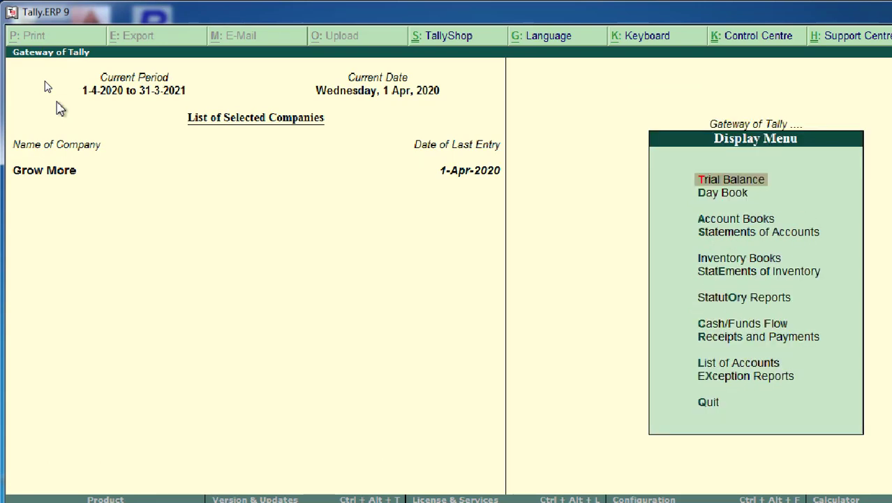
key("Down")
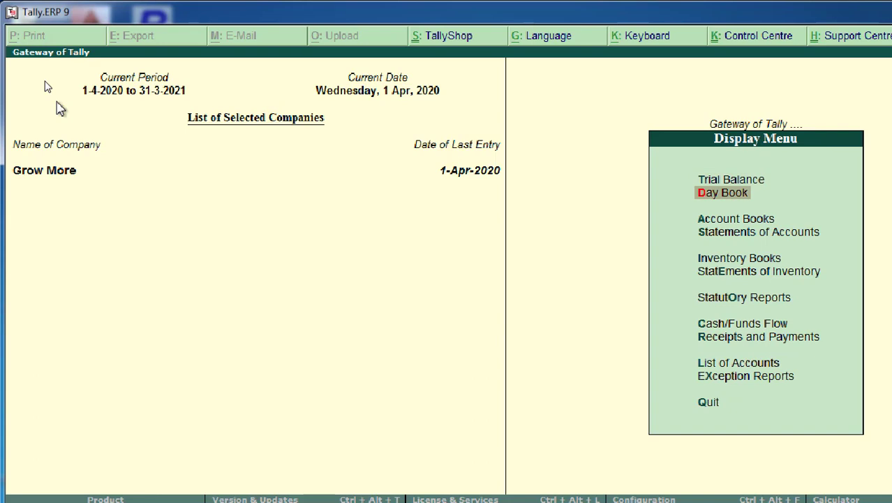
key("Return")
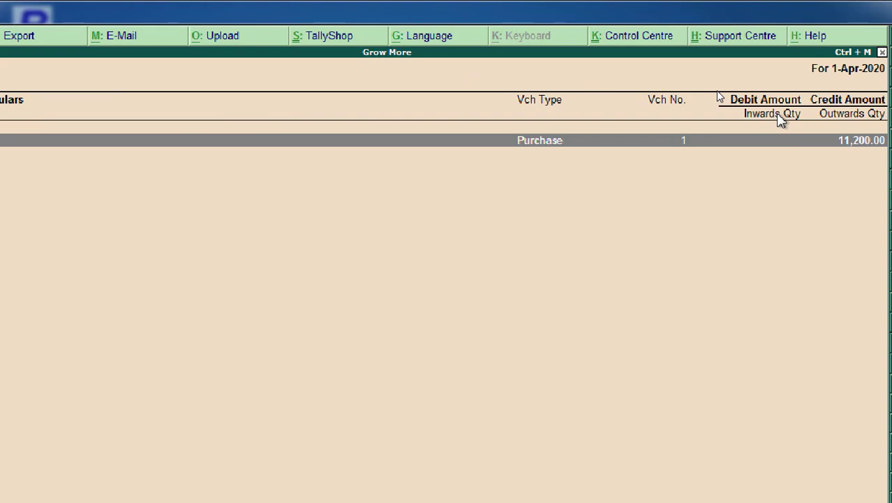
key("Return")
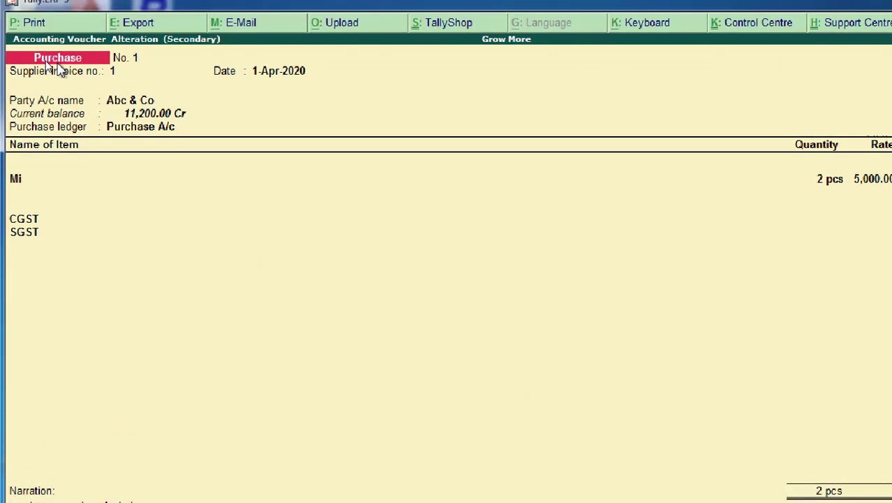
key("Escape")
key("Escape")
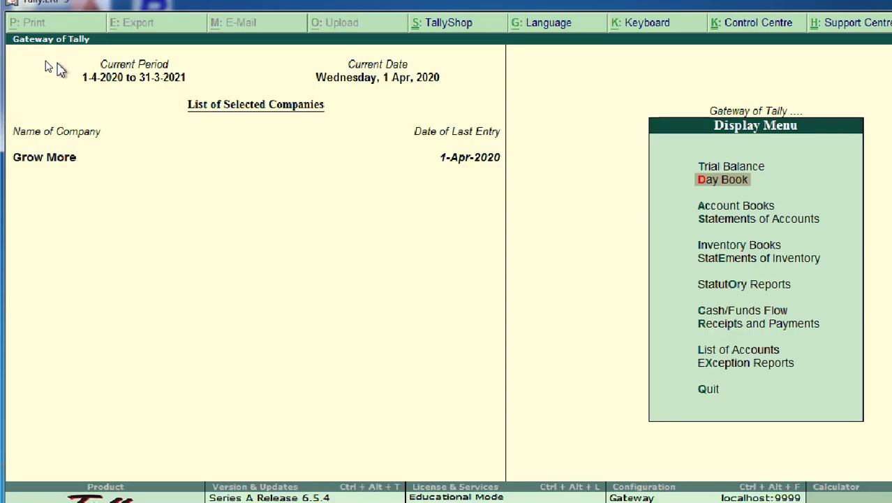
key("Escape")
- Start a new Debit Note in accounting voucher entry
key("Up")
key("Up")
key("Up")
key("Up")
key("Up")
key("Up")
key("Up")
key("Up")
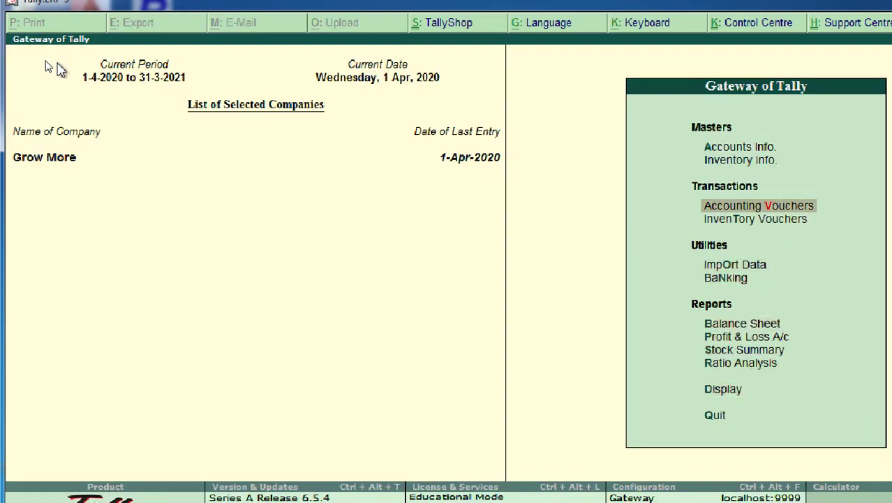
key("Return")
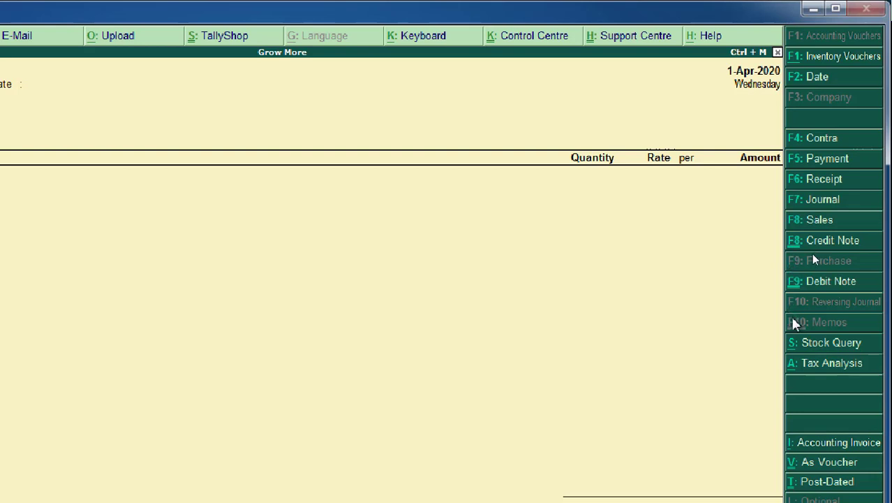
key("ctrl+F9")
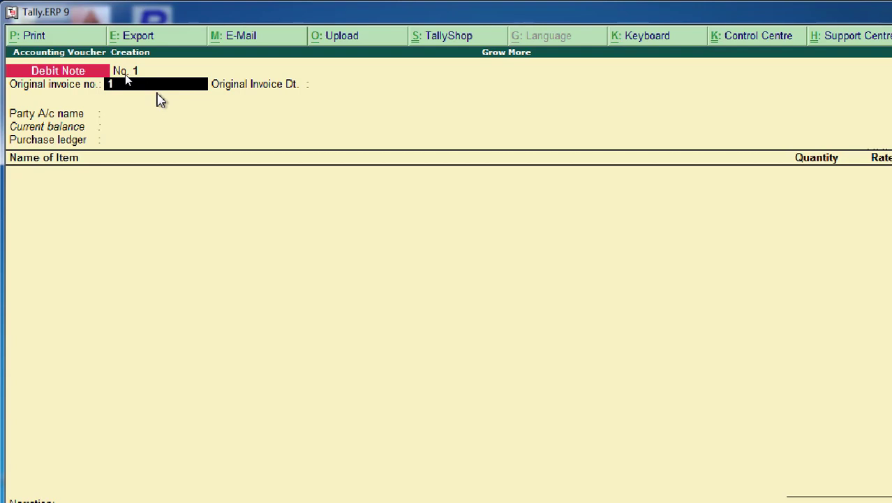
- Enter original invoice no. 1 dated 1-Apr-2020 and choose Abc & Co as the party account, accepting its default party details
key("Return")
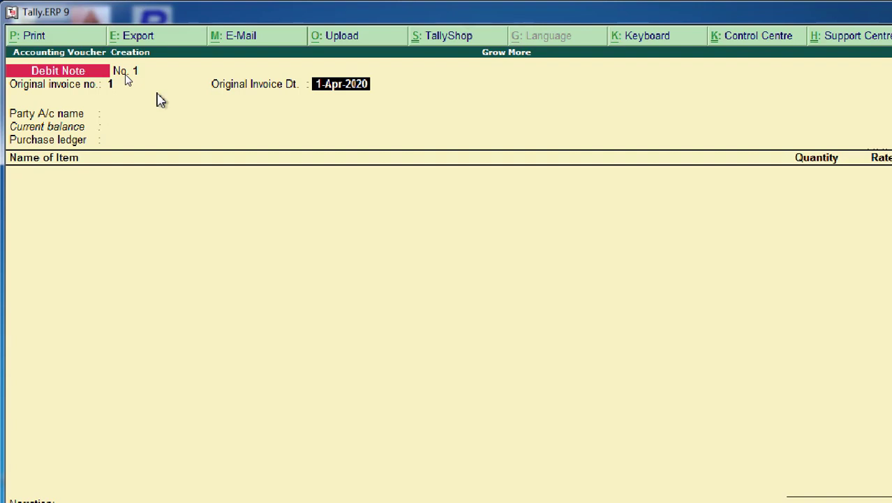
key("Return")
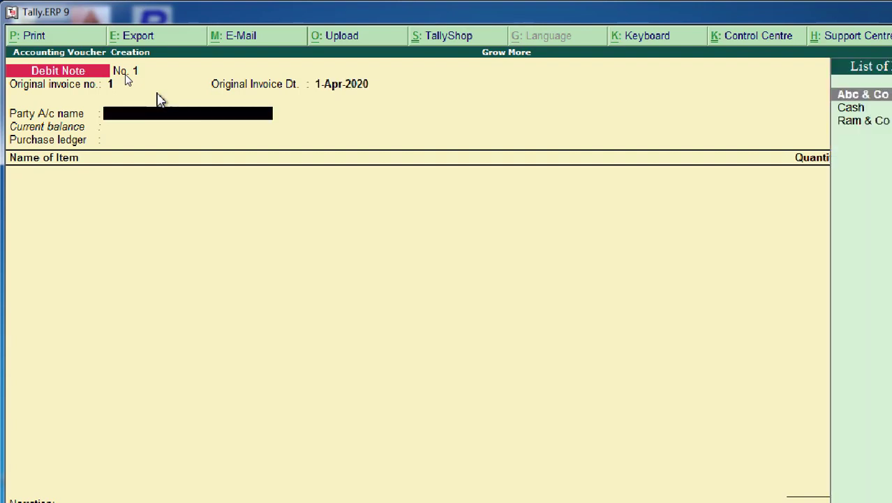
key("Return")
key("Return")
key("Return")
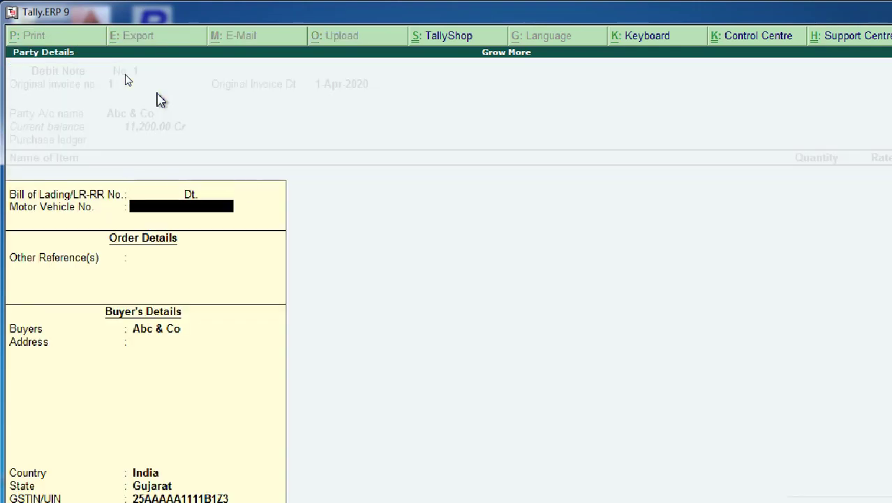
key("Return")
key("Return")
key("Return")
key("Return")
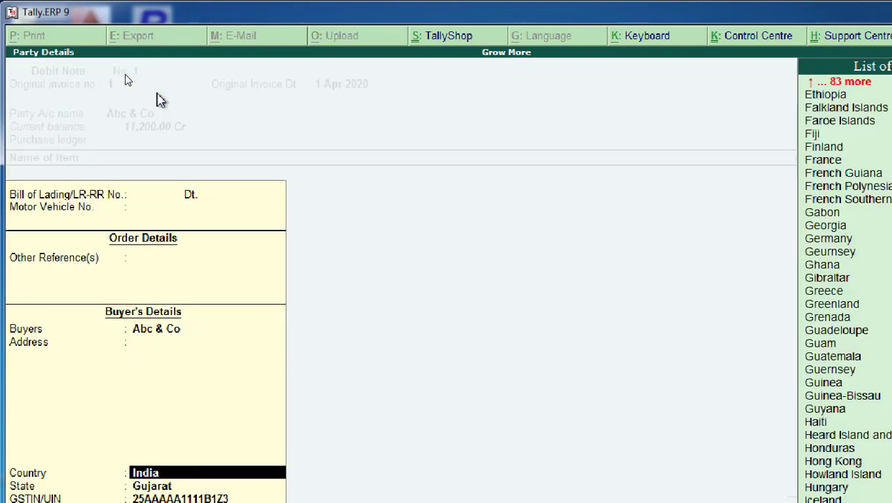
key("Return")
key("Return")
key("Return")
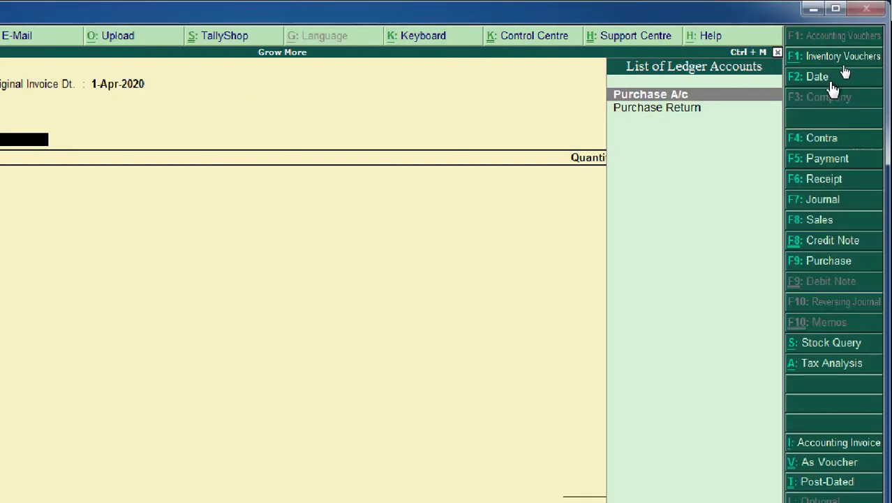
- Choose Purchase Return as the purchase ledger and add 1 pcs of the stock item Mi at a rate of 5,000.00
key("Down")
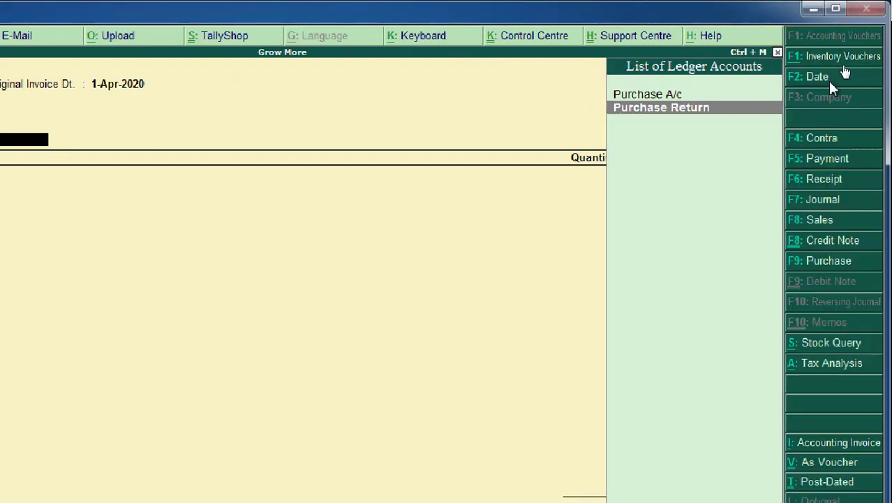
key("Return")
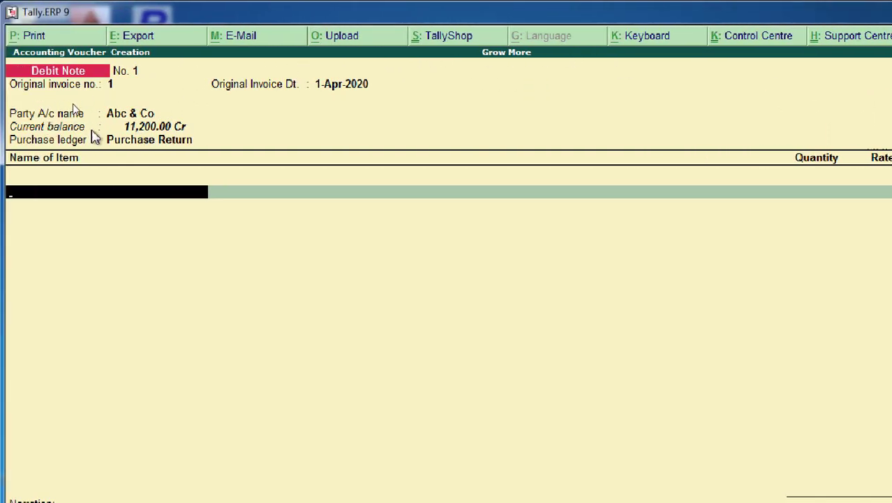
type("Mi")
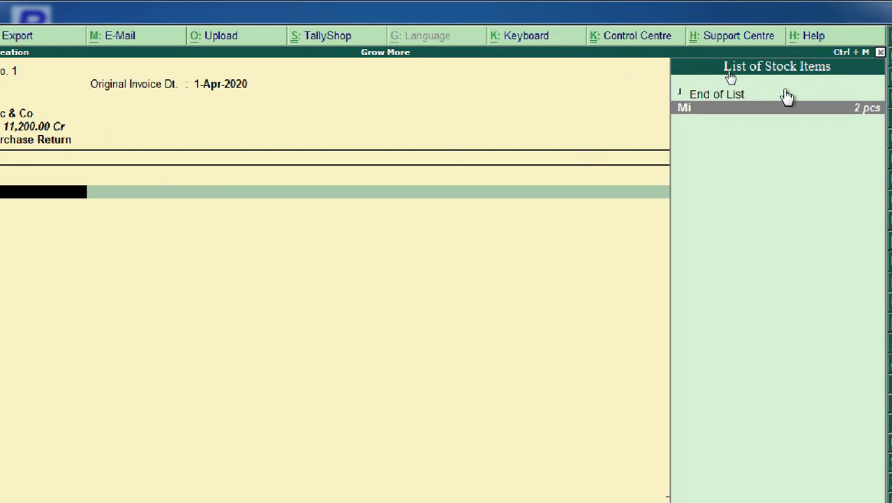
key("Return")
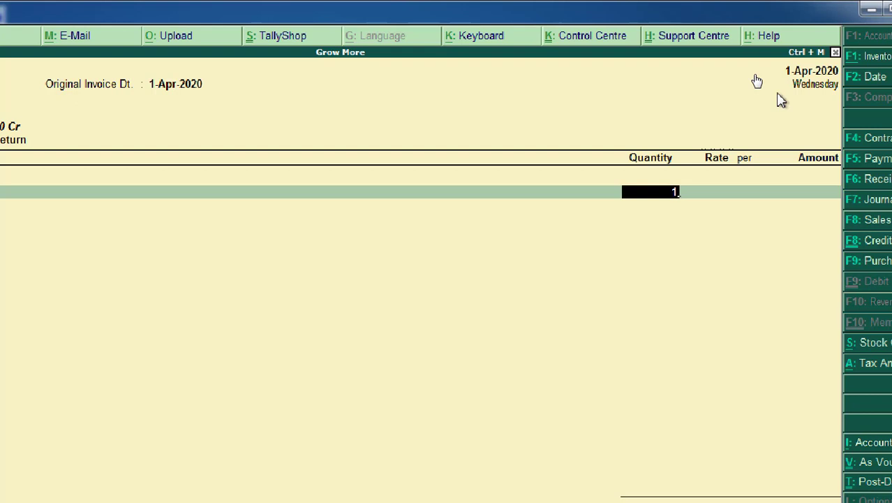
type("1")
key("Return")
key("Return")
key("Return")
key("Return")
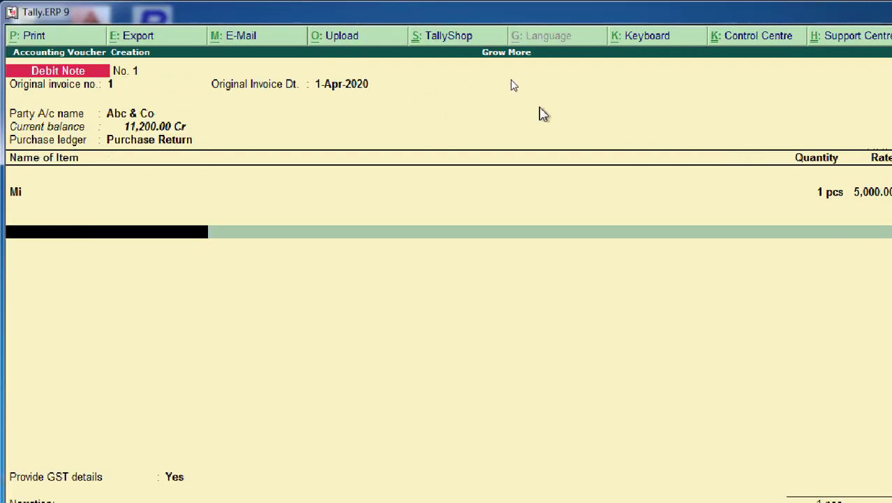
- Add the CGST and SGST ledgers below the item with their calculated amounts, and end the ledger list
type("c")
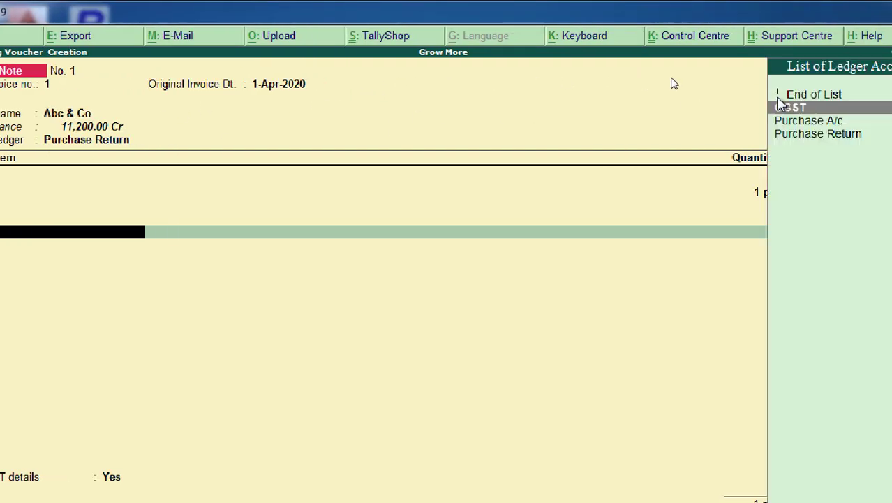
left_click(779, 106)
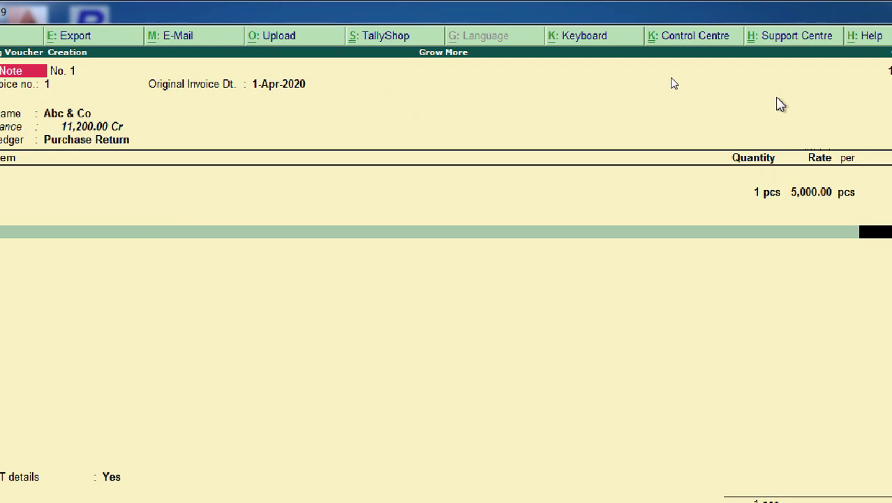
key("Return")
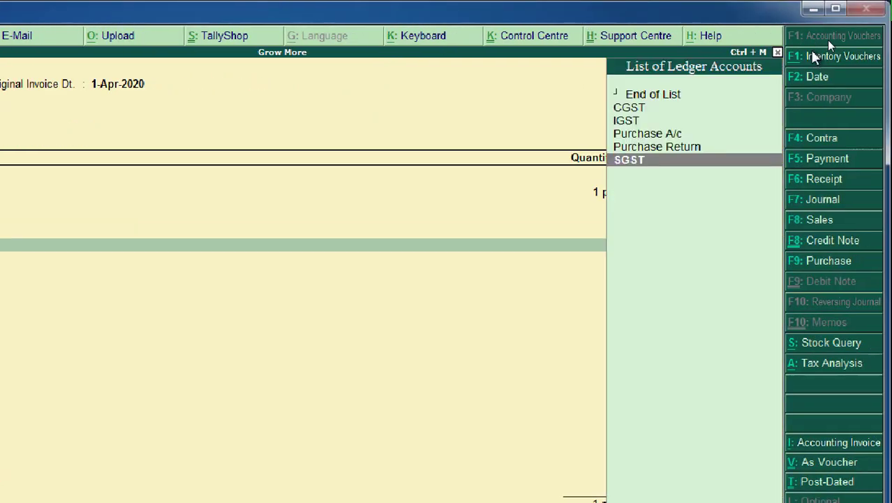
key("Return")
key("Return")
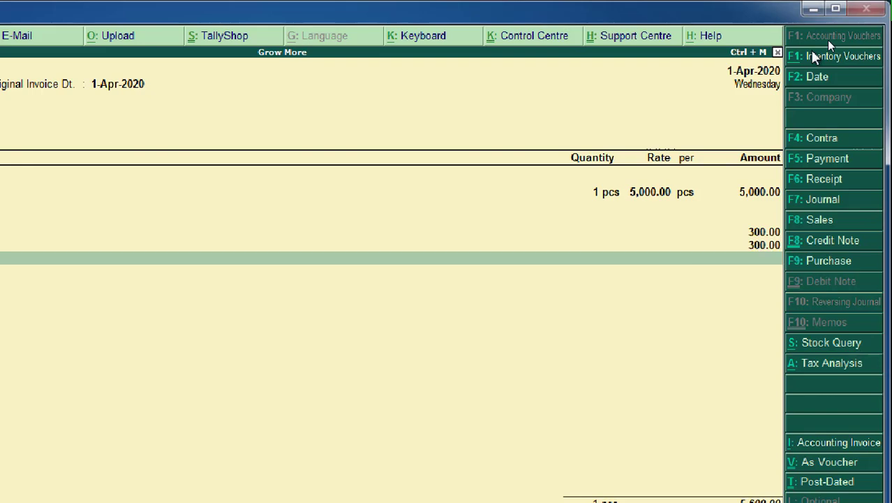
key("Return")
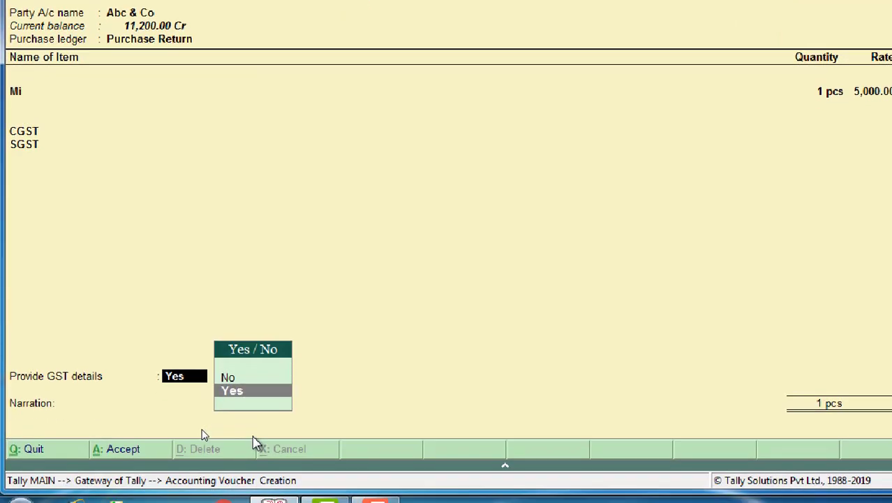
- Set Provide GST details to No, enter the narration "return two piss of mi phone" and save the debit note
key("Up")
key("Return")
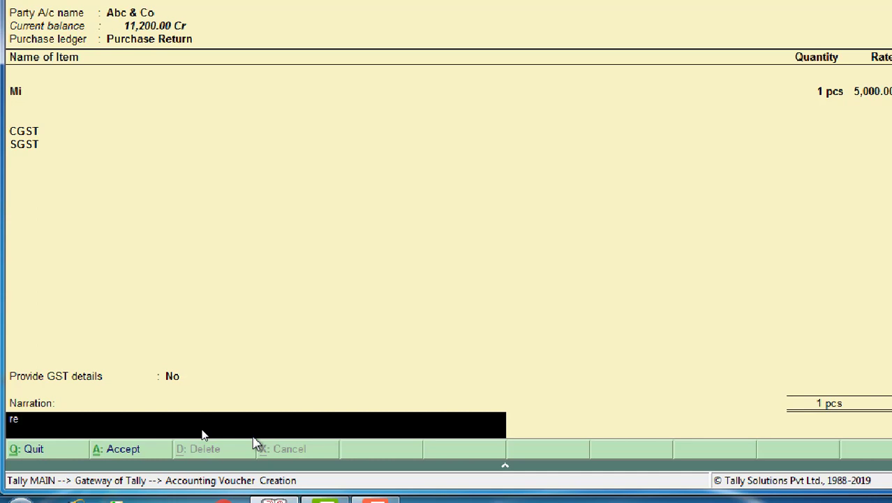
type("return tw")
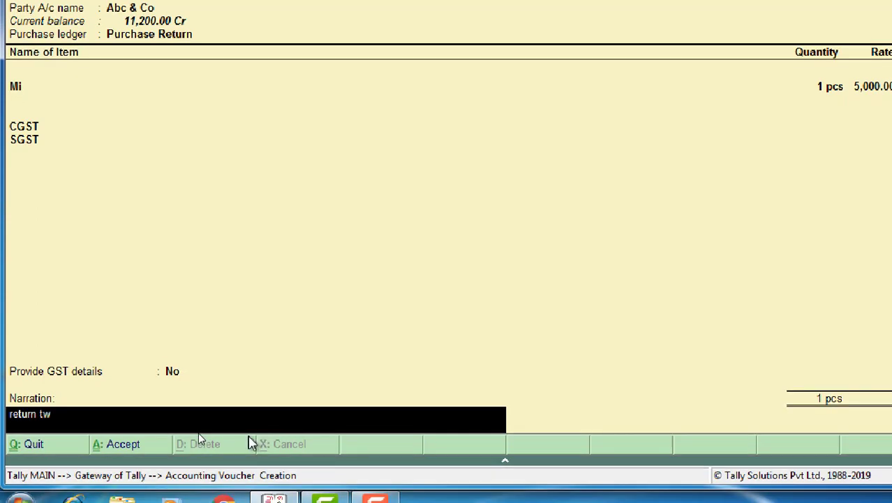
type("o piss of m")
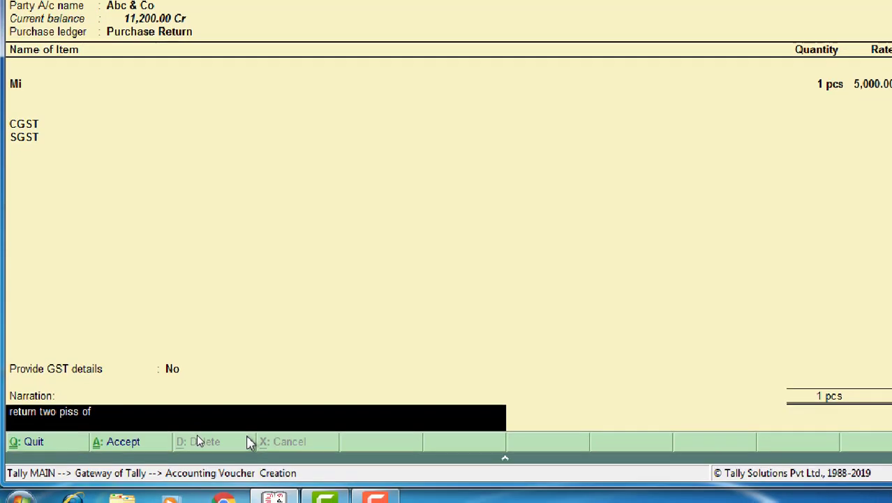
type("i ph")
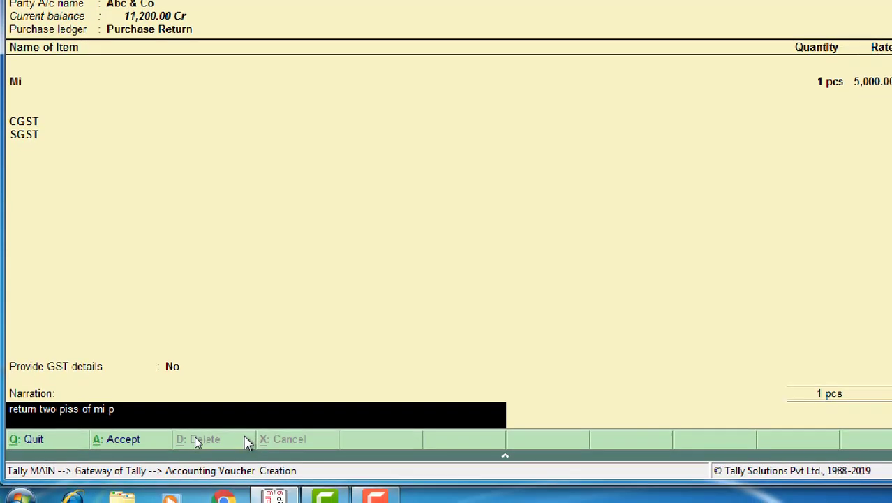
type("one")
key("Return")
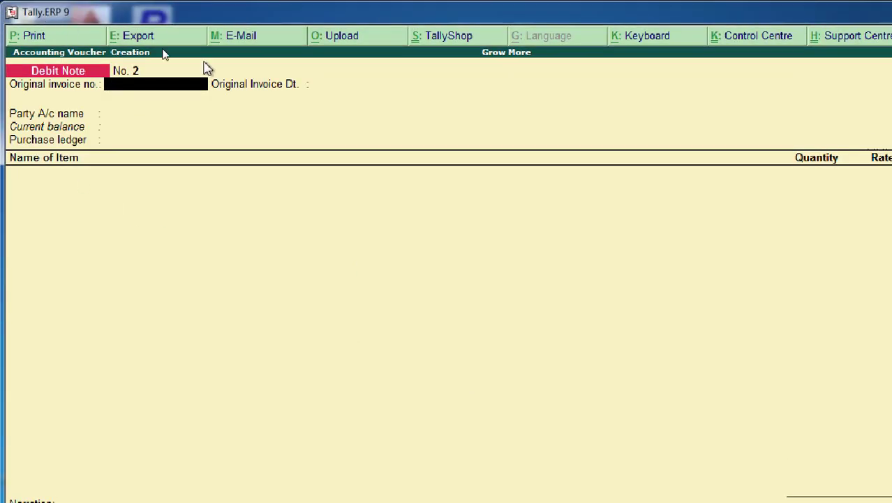
- Leave voucher entry and open the Abc & Co debit note no. 1 from the Day Book
key("Escape")
key("Down")
key("Down")
key("Down")
key("Down")
key("Down")
key("Down")
key("Down")
key("Down")
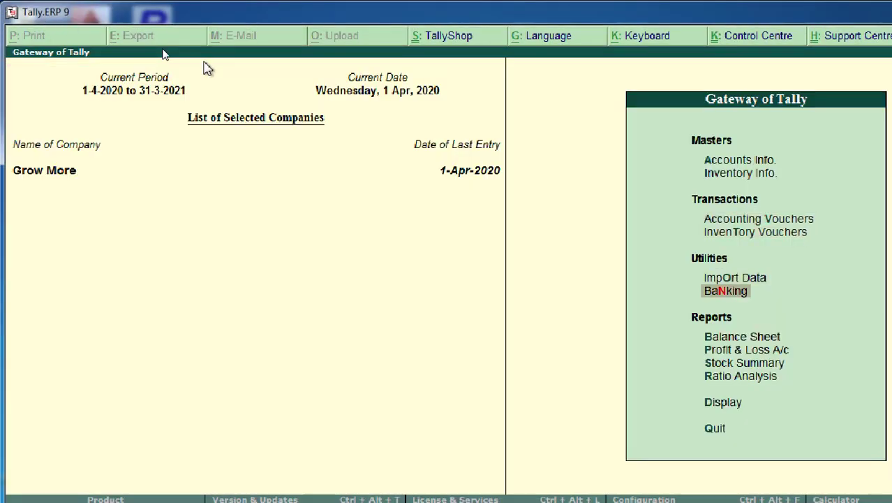
key("Return")
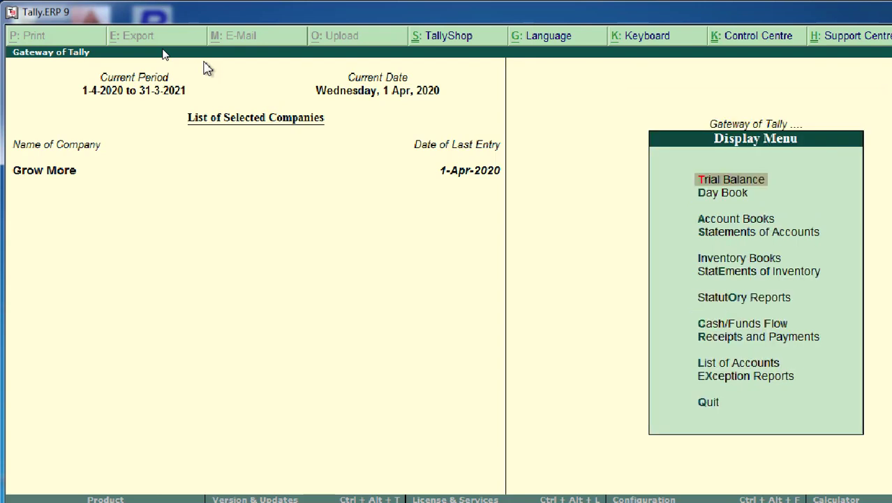
key("Down")
key("Return")
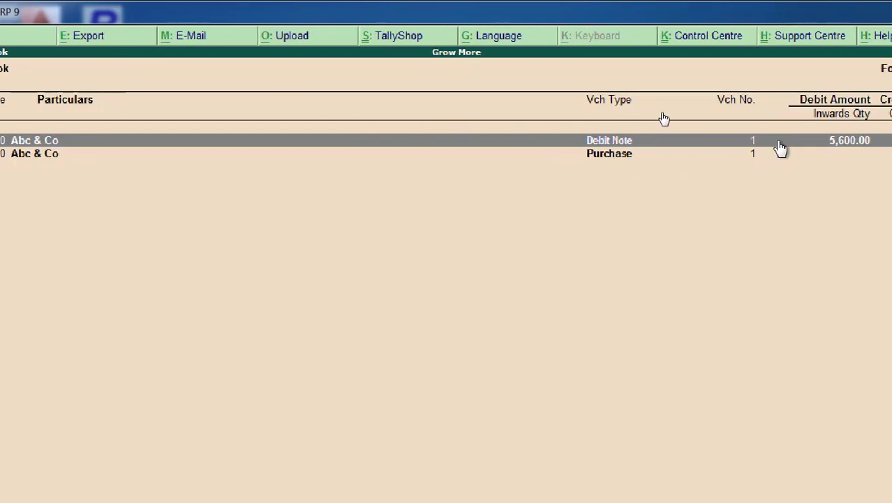
key("Return")
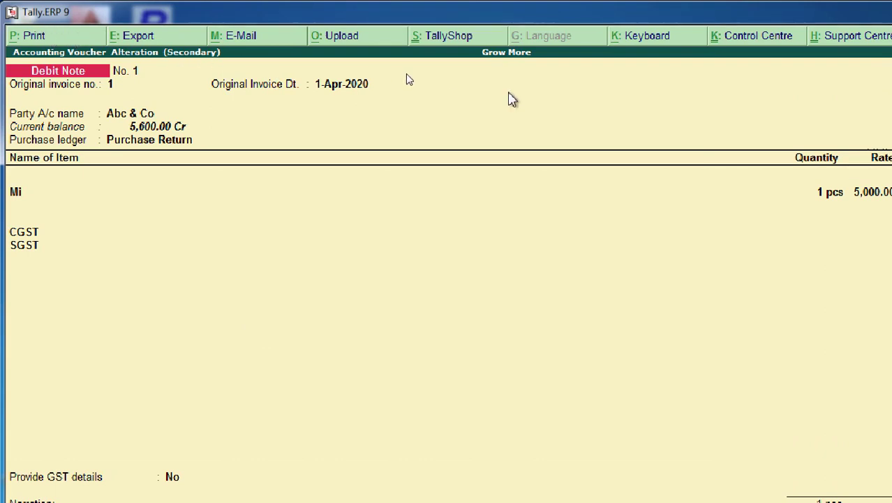
- Examine the enlarged print preview of the debit note from heading to total, and return to the Display Menu
key("alt+p")
key("Return")
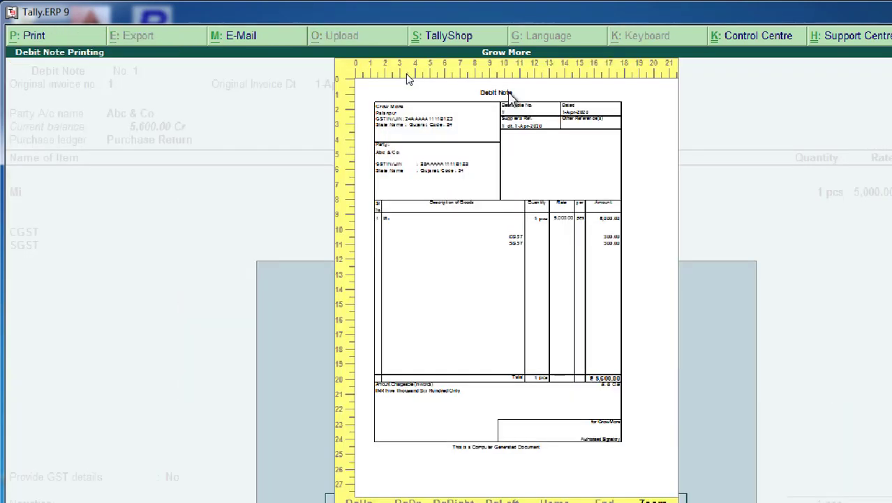
key("alt+z")
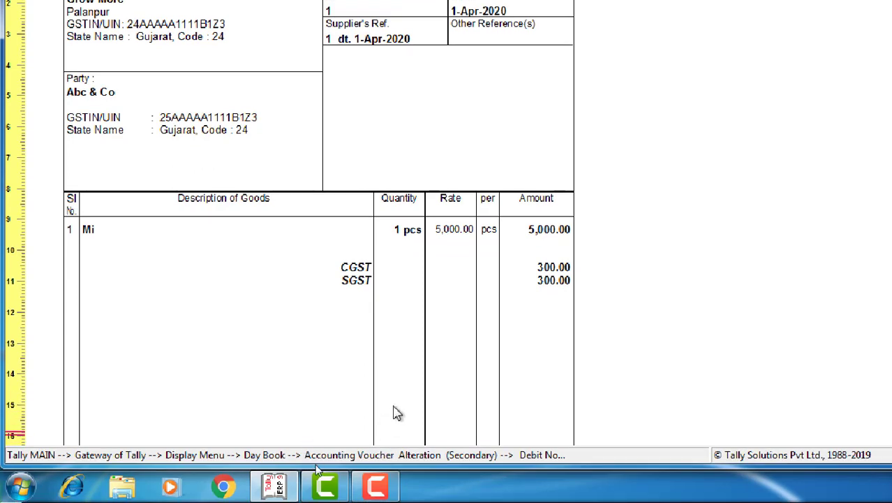
scroll(693, 407, "down", 6)
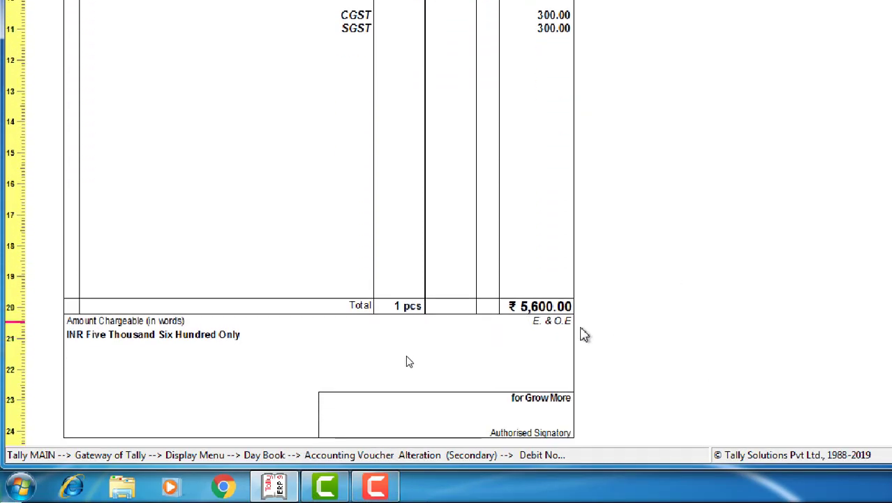
scroll(512, 332, "down", 3)
scroll(520, 340, "up", 9)
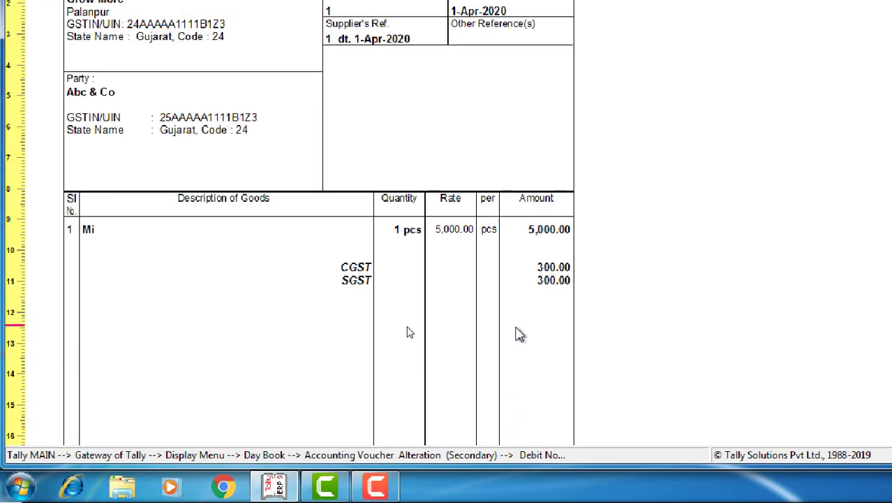
scroll(438, 110, "up", 1)
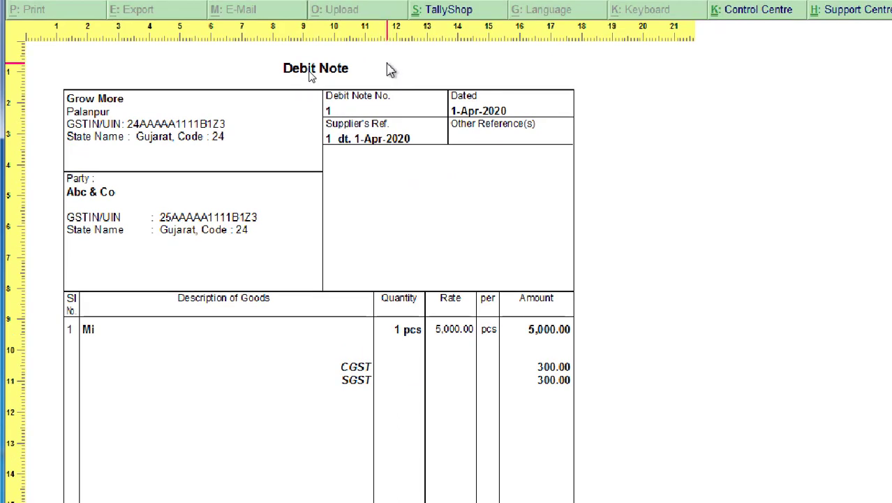
key("Escape")
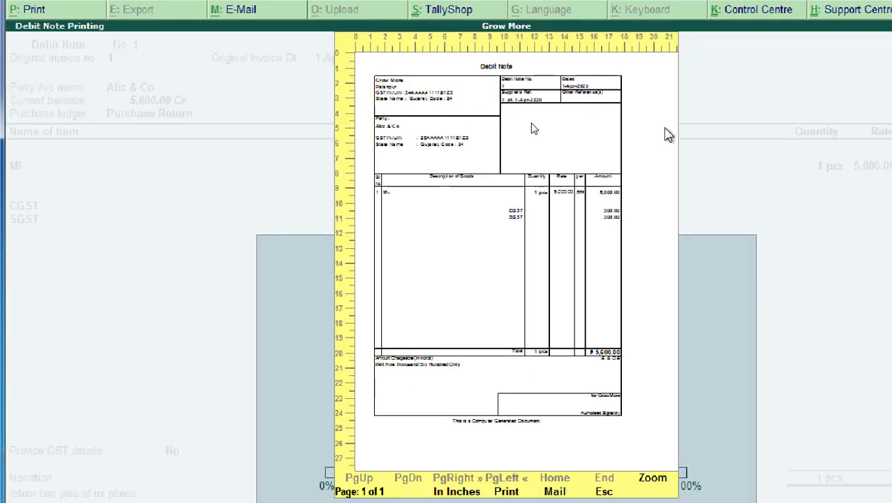
key("Escape")
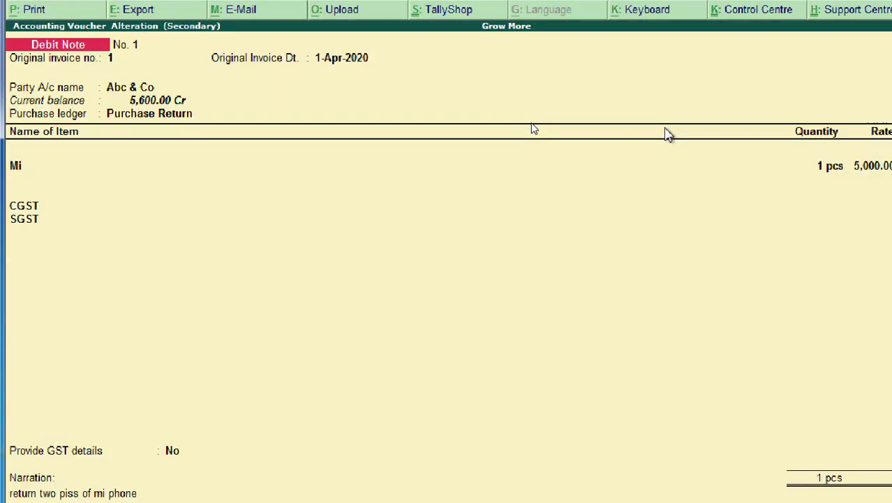
key("Escape")
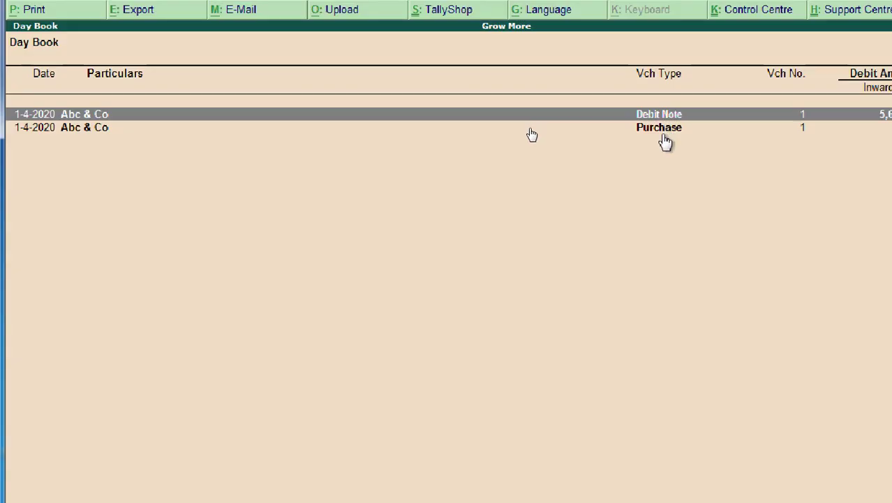
key("Escape")
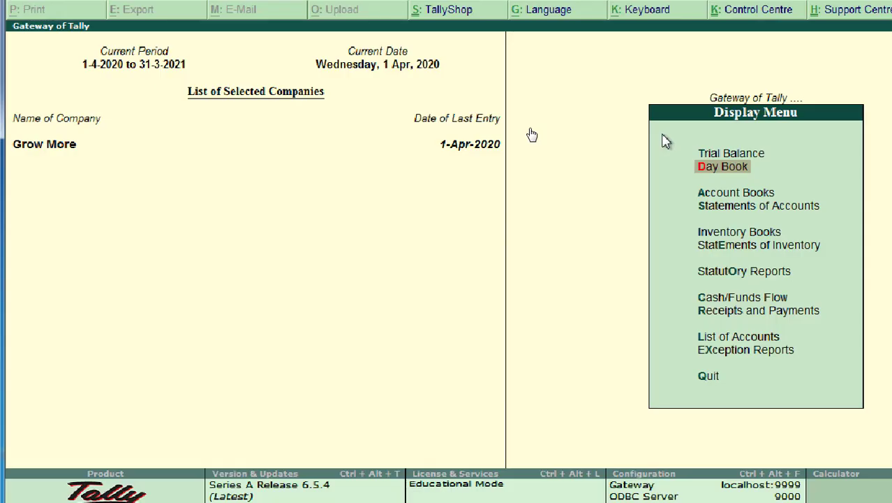
- Examine the Purchase A/c ledger in the account books and its purchase voucher no. 1, and return to the list of ledgers
key("Down")
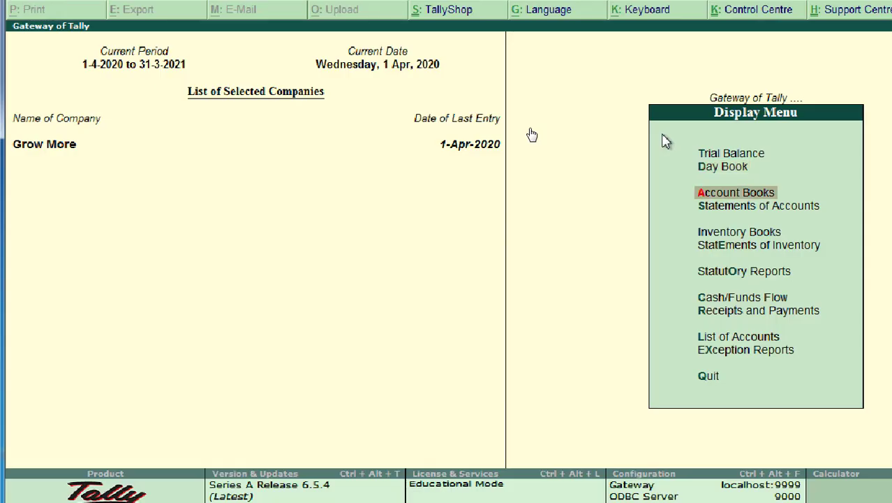
key("Return")
key("Down")
key("Return")
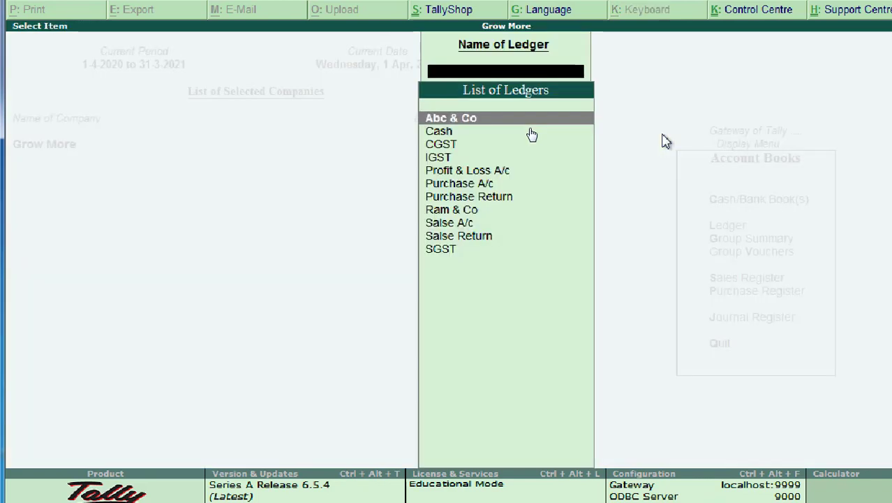
key("Down")
key("Down")
key("Down")
key("Down")
key("Down")
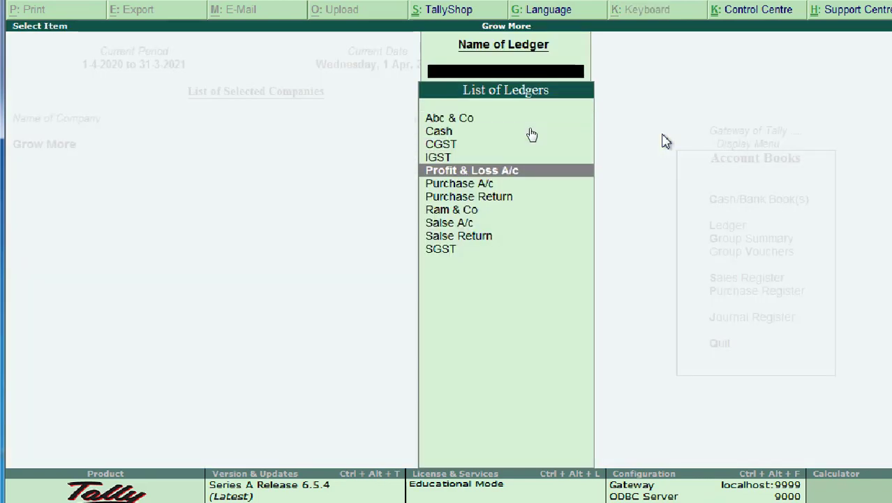
key("Return")
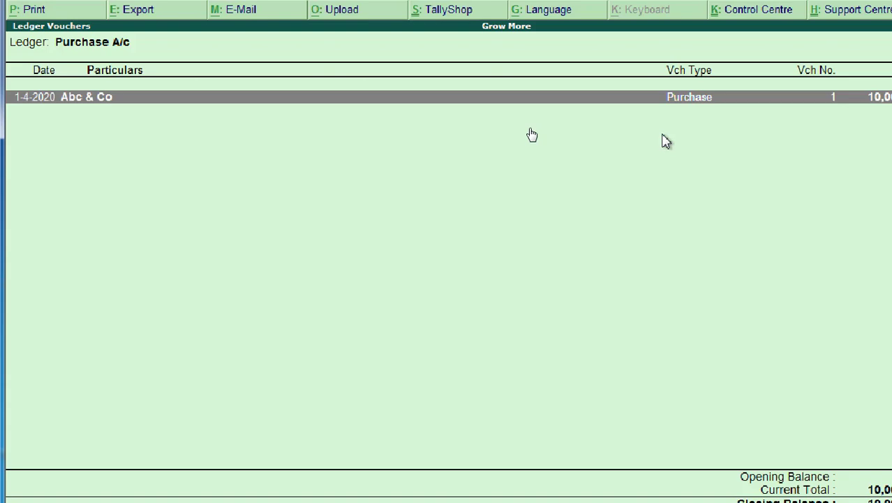
key("Return")
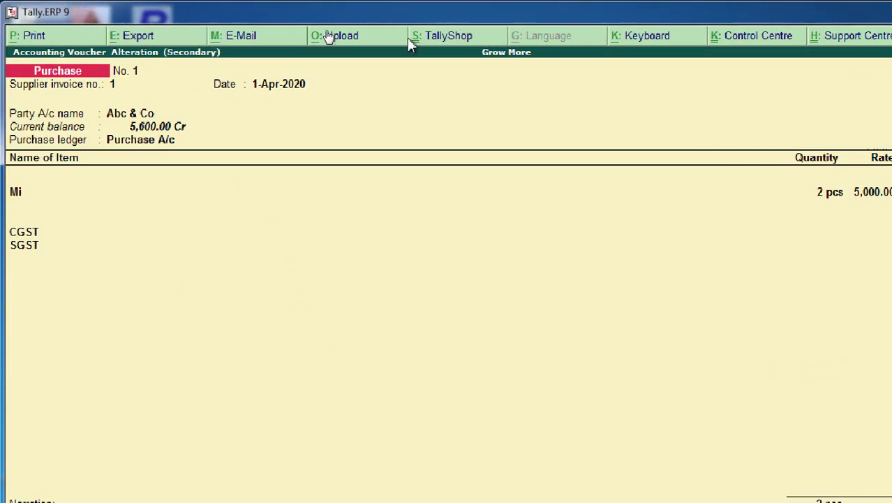
key("Escape")
key("Escape")
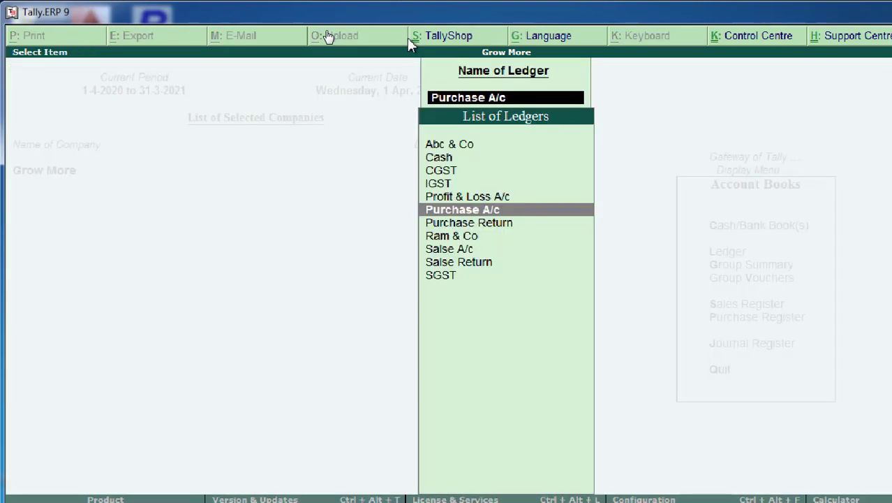
- Open the Purchase Return ledger to check its vouchers
key("Down")
key("Return")
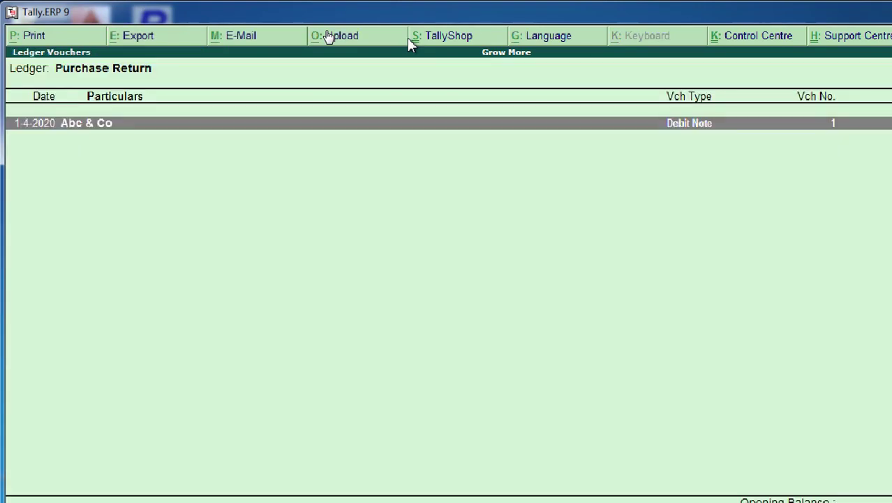
- Examine debit note no. 1 for Abc & Co from the Purchase Return ledger, and return to the Gateway of Tally
key("Return")
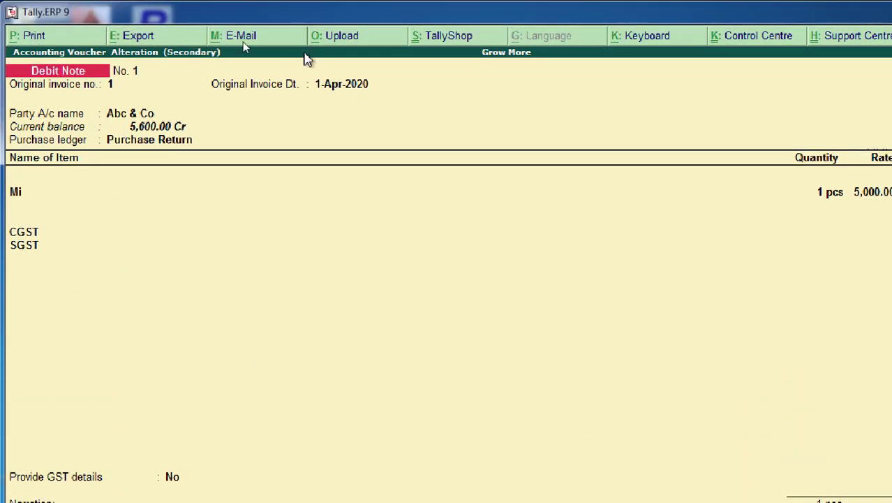
key("Escape")
key("Escape")
key("Escape")
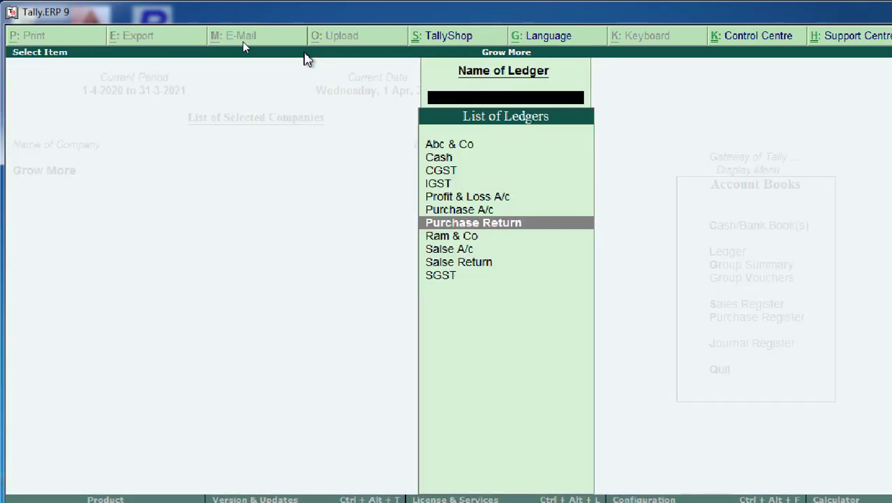
key("Escape")
key("Escape")
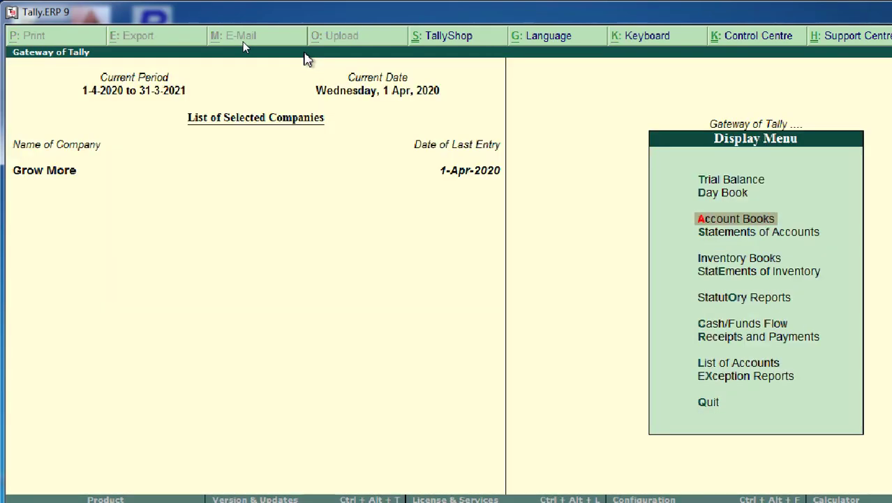
key("Escape")
- Check the Stock Summary down to the monthly summary of stock item Mi, and return to the Gateway of Tally
key("Up")
key("Up")
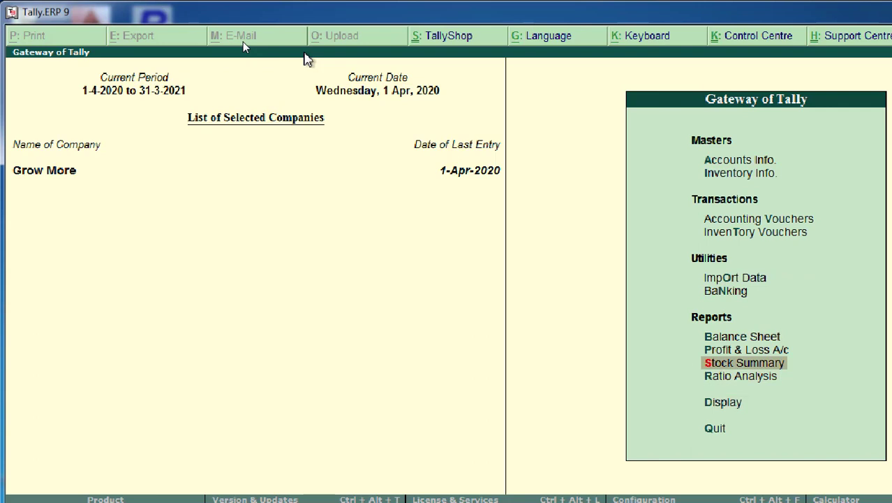
key("Return")
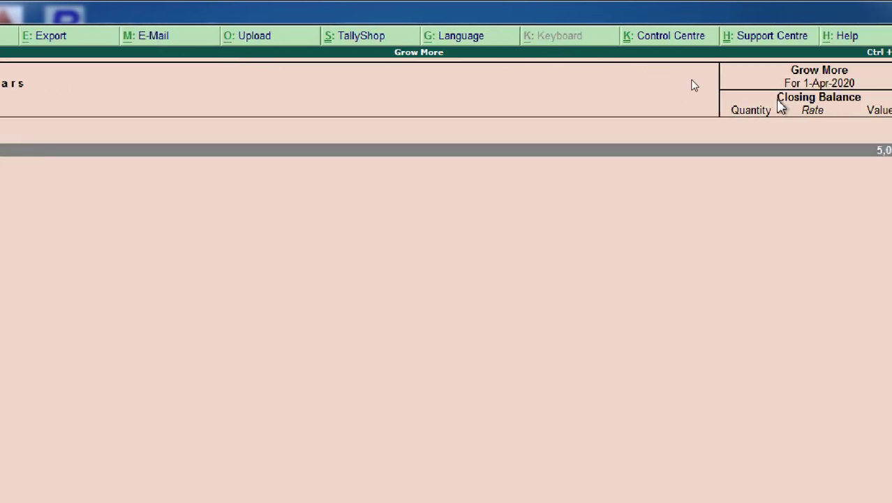
key("Return")
key("Return")
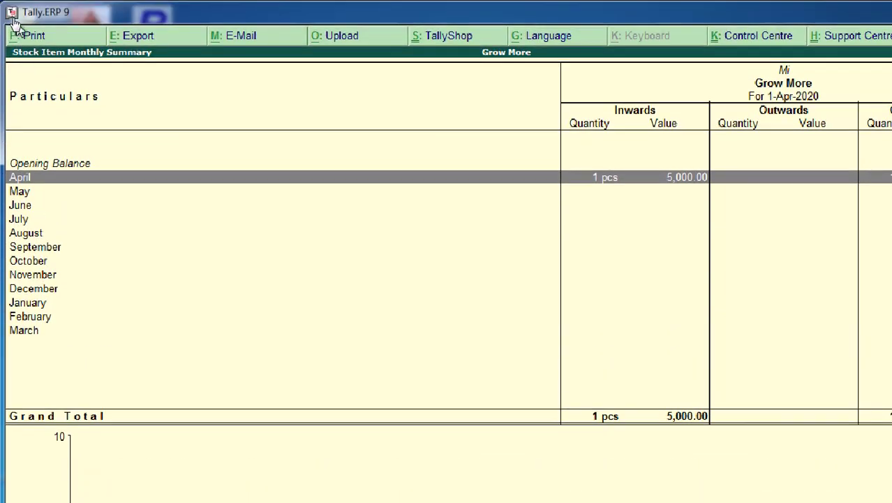
key("Escape")
key("Escape")
key("Escape")
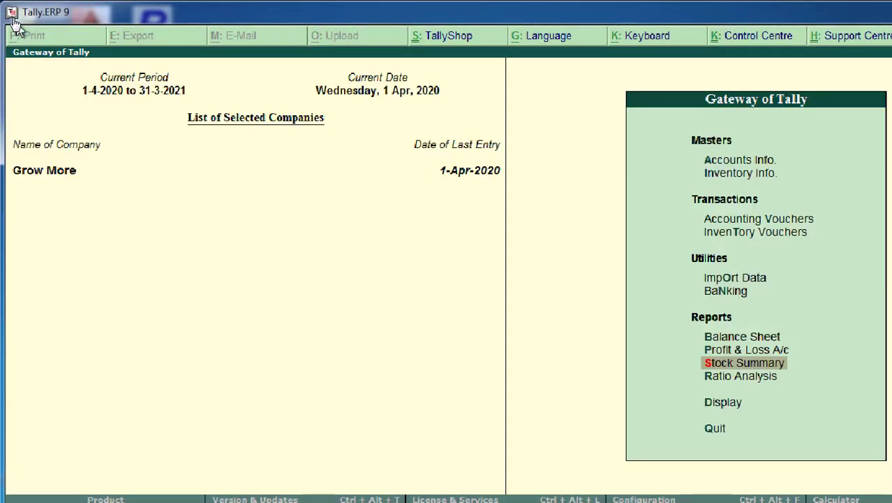